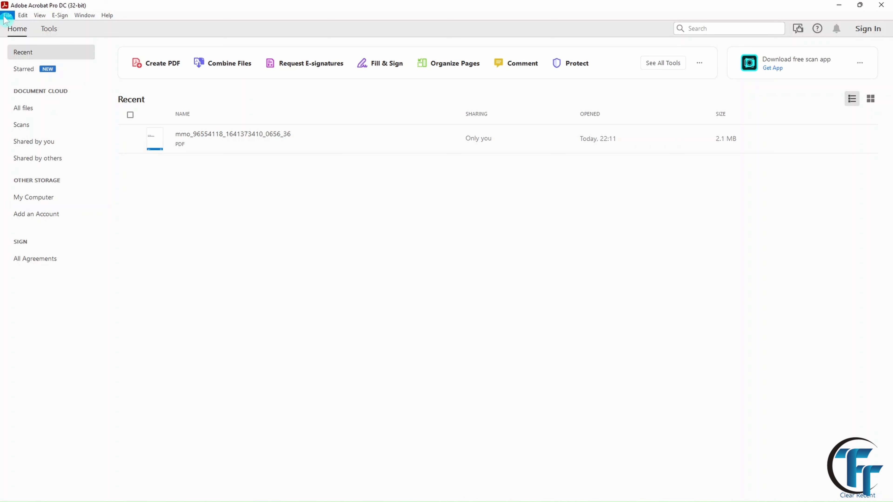
Open the XPS 8950 Setup and Specifications PDF from the Test folder through the File menu.
{"action": "left_click", "coordinate": [5, 16]}
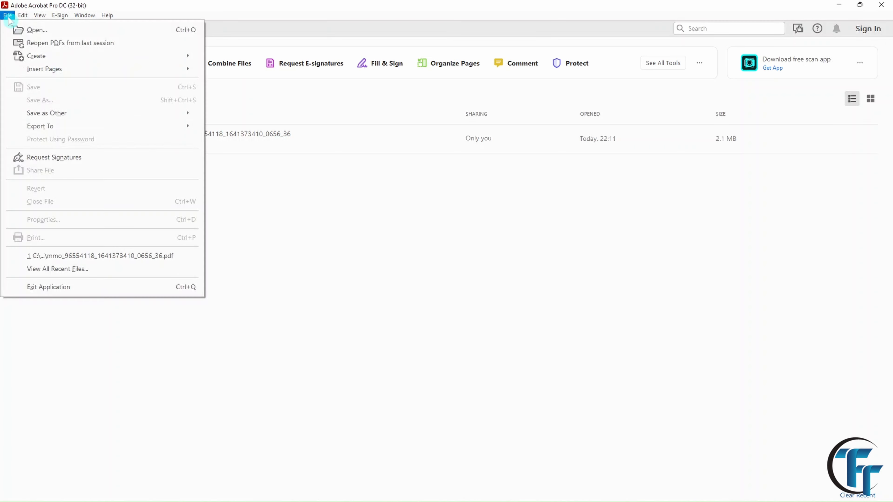
{"action": "left_click", "coordinate": [35, 31]}
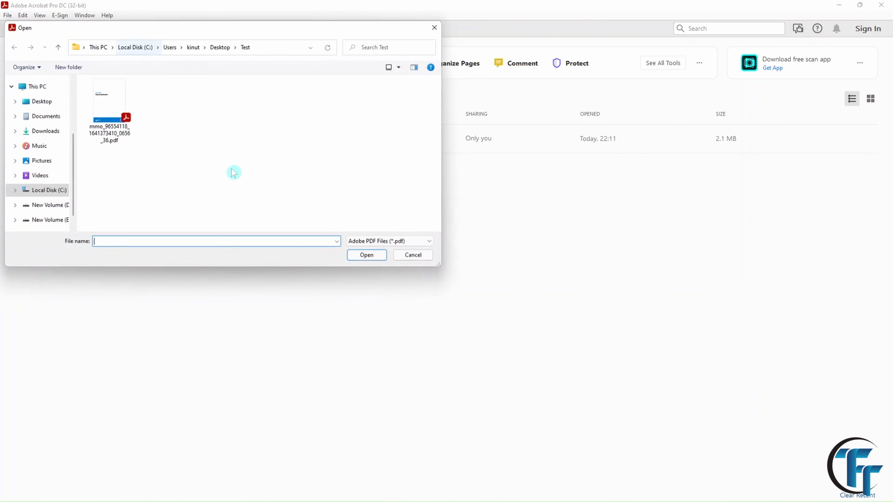
{"action": "left_click", "coordinate": [107, 102]}
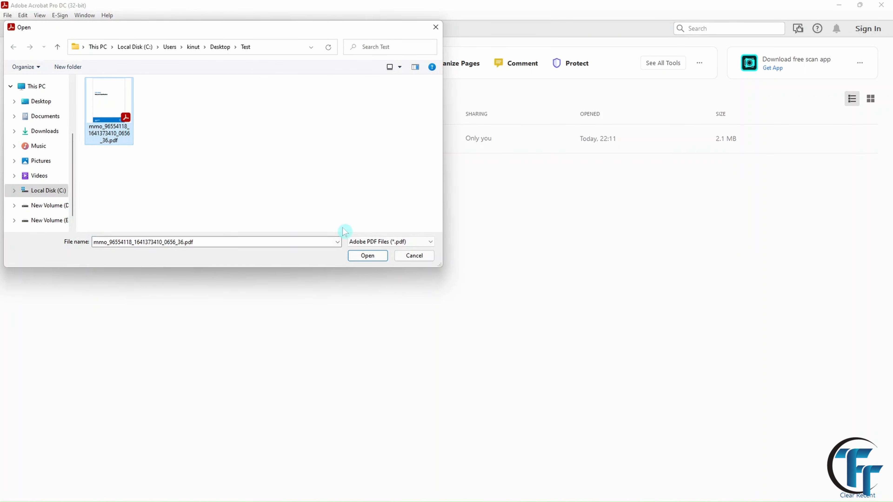
{"action": "left_click", "coordinate": [368, 255]}
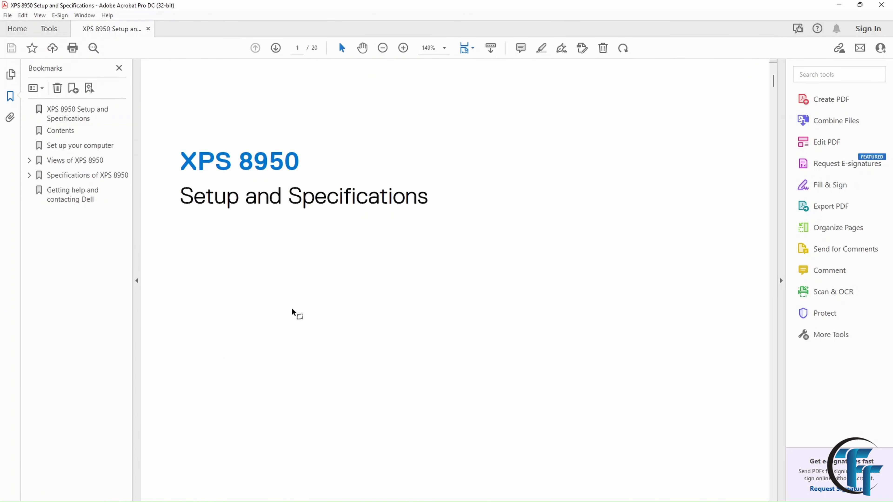
Scroll to the page 2 copyright text and switch on Edit Text & Images.
{"action": "scroll", "coordinate": [295, 313], "scroll_direction": "down", "scroll_amount": 20}
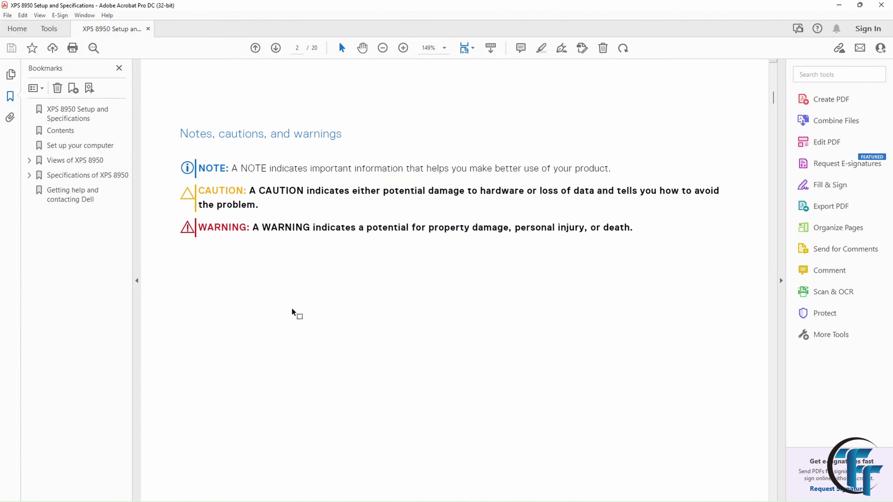
{"action": "scroll", "coordinate": [292, 311], "scroll_direction": "down", "scroll_amount": 15}
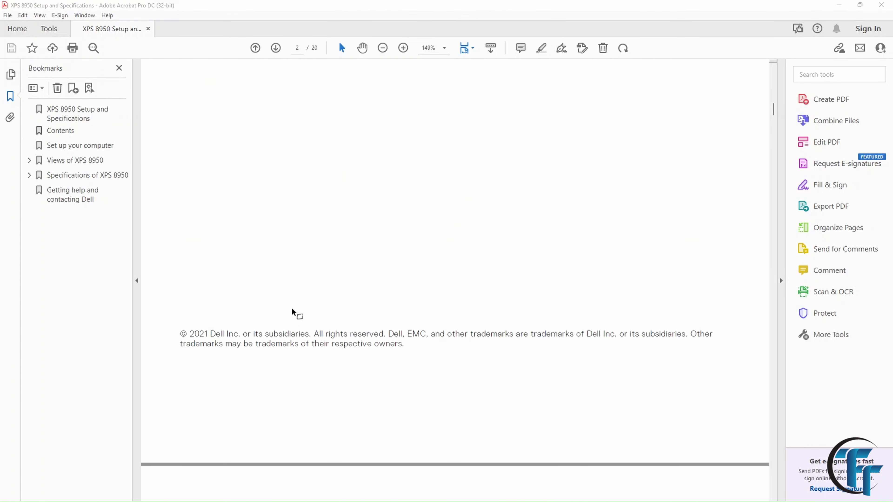
{"action": "left_click", "coordinate": [23, 16]}
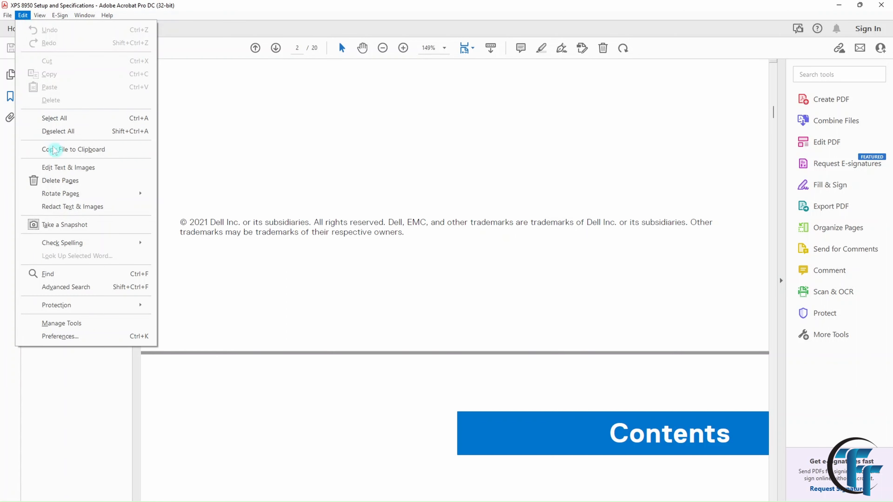
{"action": "left_click", "coordinate": [54, 170]}
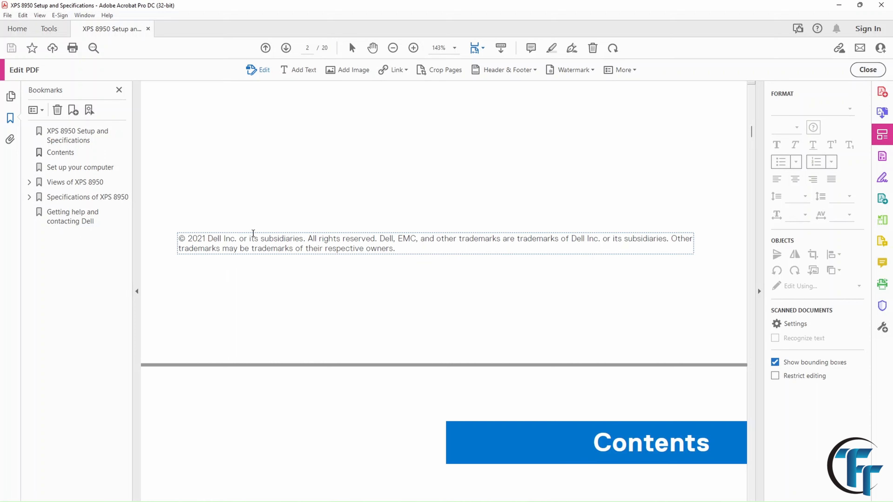
Replace letters in the Chapter 1 heading with the text 'jhlfjidp'.
{"action": "scroll", "coordinate": [277, 299], "scroll_direction": "down", "scroll_amount": 10}
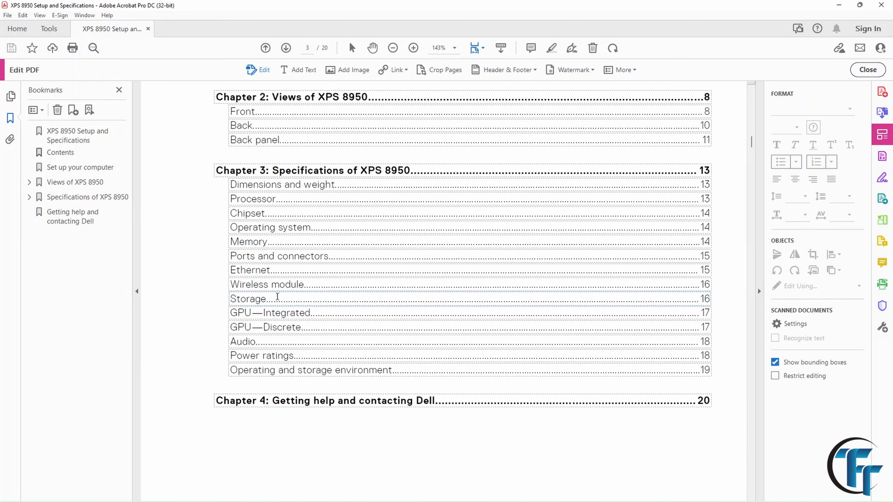
{"action": "scroll", "coordinate": [277, 299], "scroll_direction": "up", "scroll_amount": 5}
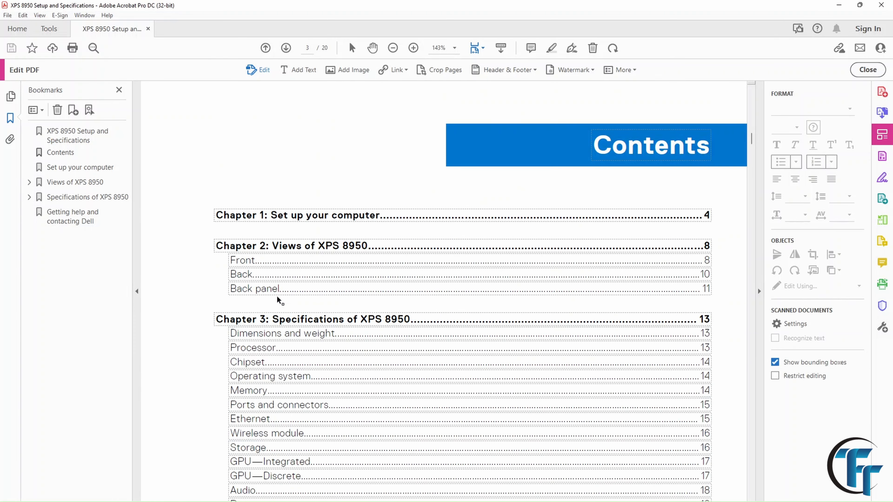
{"action": "left_click", "coordinate": [259, 215]}
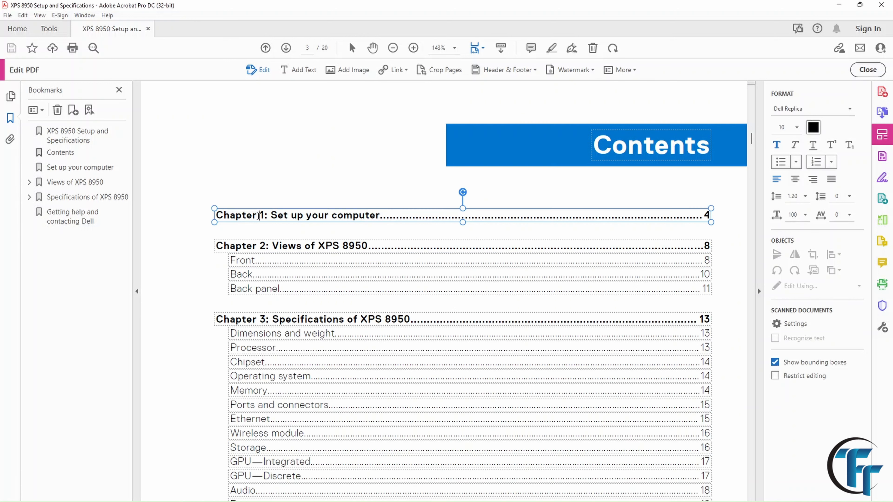
{"action": "key", "text": "BackSpace"}
{"action": "key", "text": "BackSpace"}
{"action": "key", "text": "BackSpace"}
{"action": "type", "text": "jhlfjidp"}
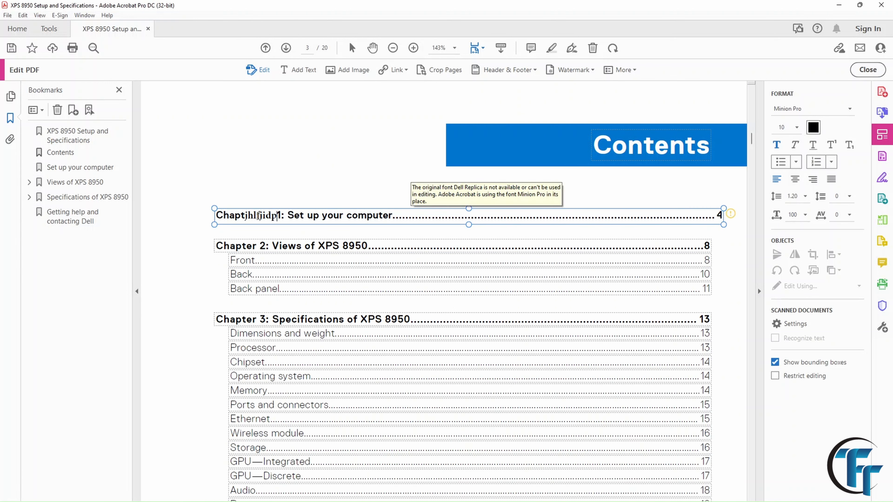
Add a new text box reading 'ljsfjdfj' on page 2, then start inserting an image.
{"action": "scroll", "coordinate": [284, 127], "scroll_direction": "up", "scroll_amount": 9}
{"action": "left_click", "coordinate": [298, 69]}
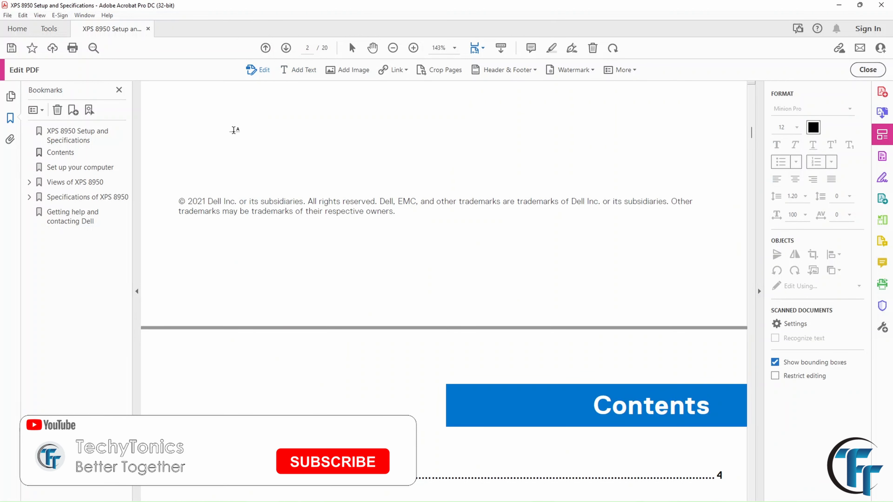
{"action": "left_click", "coordinate": [225, 143]}
{"action": "type", "text": "ljsfjdfj"}
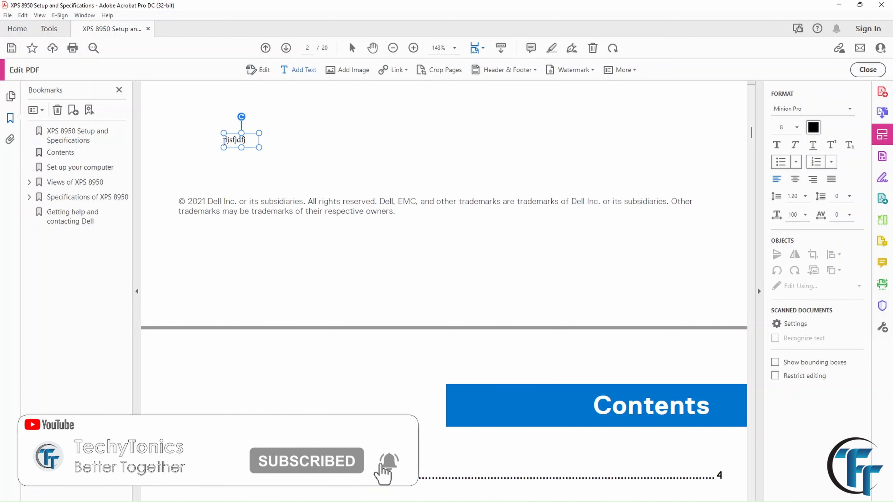
{"action": "left_click", "coordinate": [354, 70]}
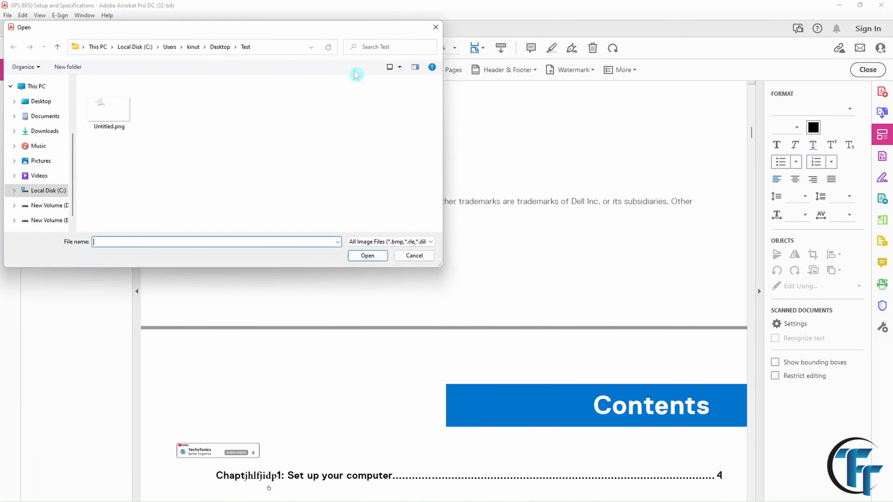
Insert Untitled.png, drag it up over the page 2 copyright text, and show the Tools page.
{"action": "left_click", "coordinate": [110, 116]}
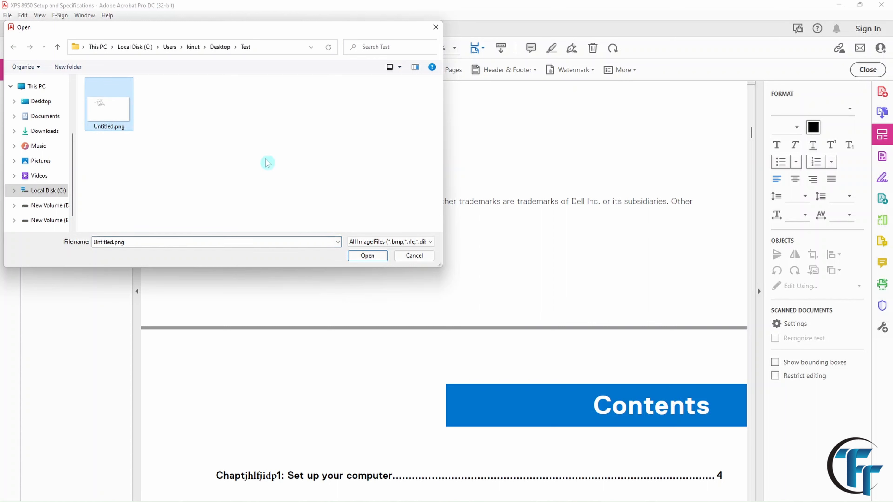
{"action": "left_click", "coordinate": [368, 255]}
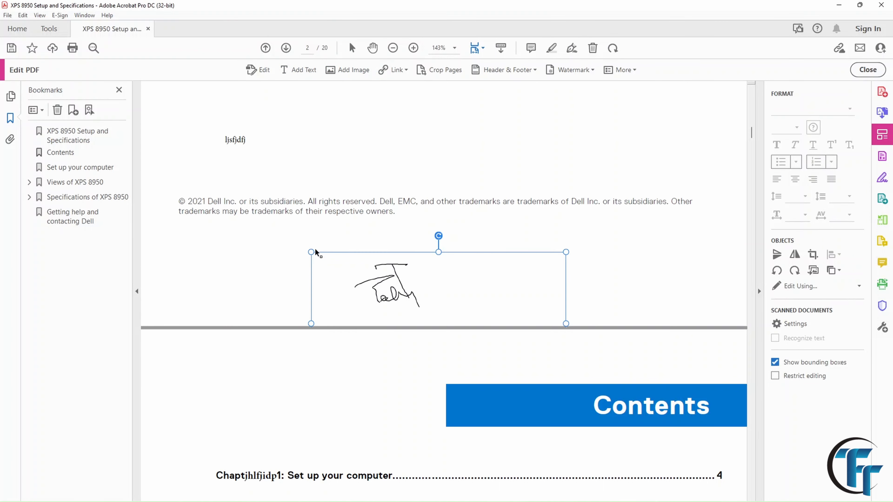
{"action": "mouse_move", "coordinate": [341, 281]}
{"action": "left_mouse_down"}
{"action": "mouse_move", "coordinate": [325, 239]}
{"action": "mouse_move", "coordinate": [335, 213]}
{"action": "left_mouse_up"}
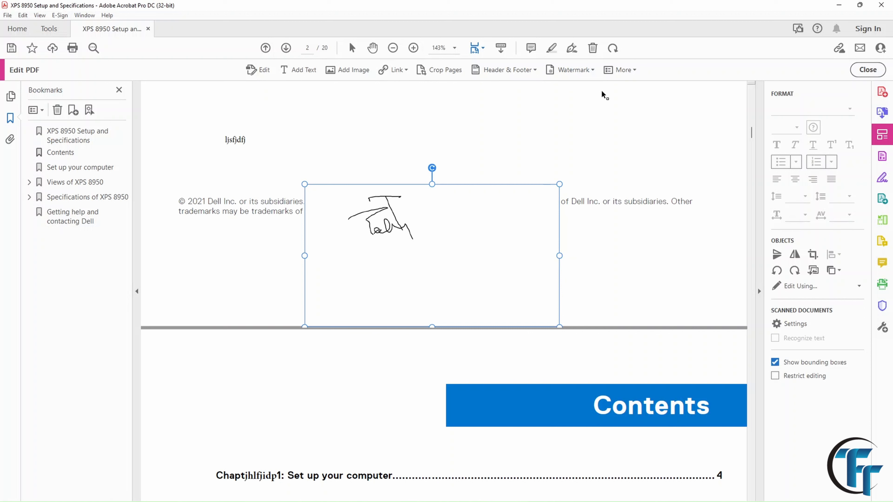
{"action": "left_click", "coordinate": [635, 71]}
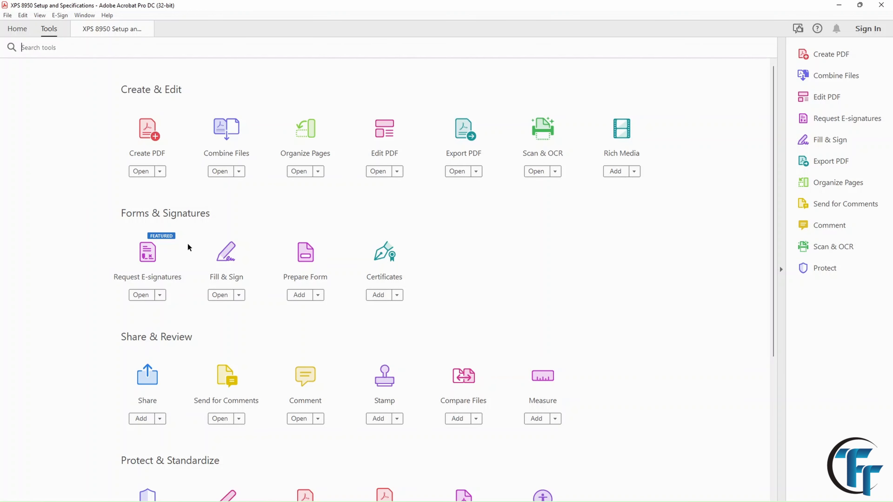
Close the edited manual and Acrobat with the window's close button.
{"action": "left_click", "coordinate": [881, 5]}
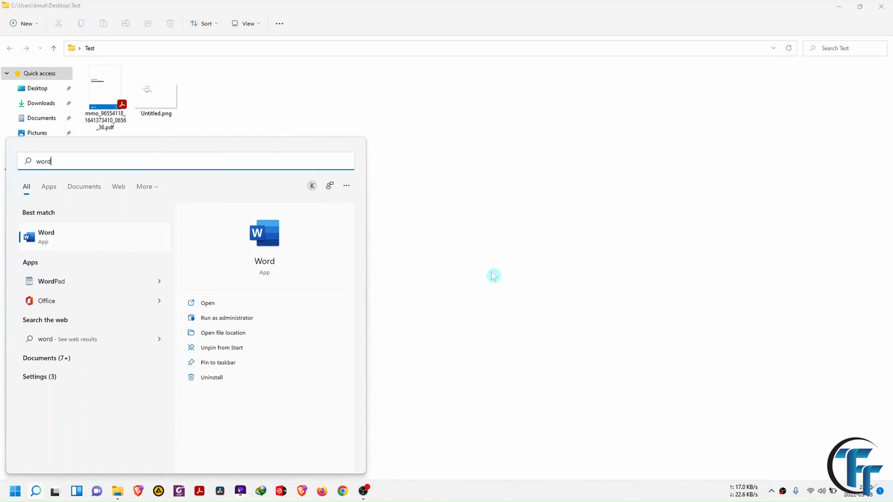
Launch Word, snap it beside the Test folder, and drag the manual PDF into Word.
{"action": "key", "text": "Return"}
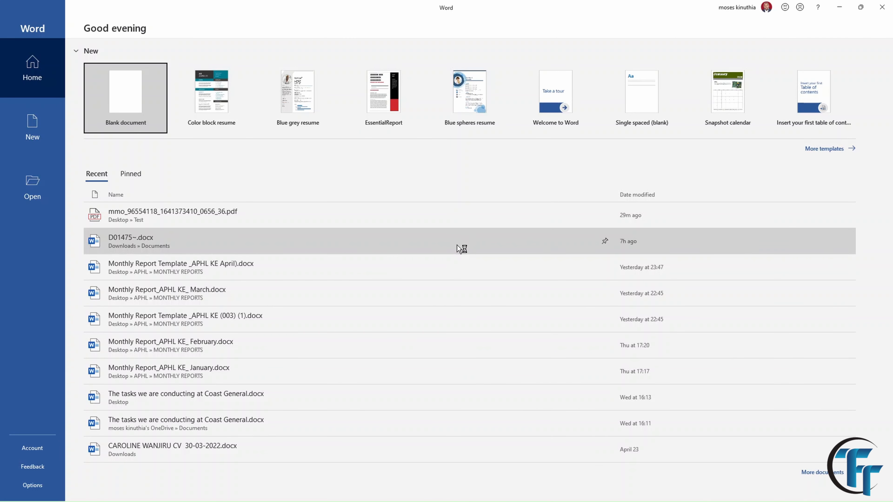
{"action": "key", "text": "super+Right"}
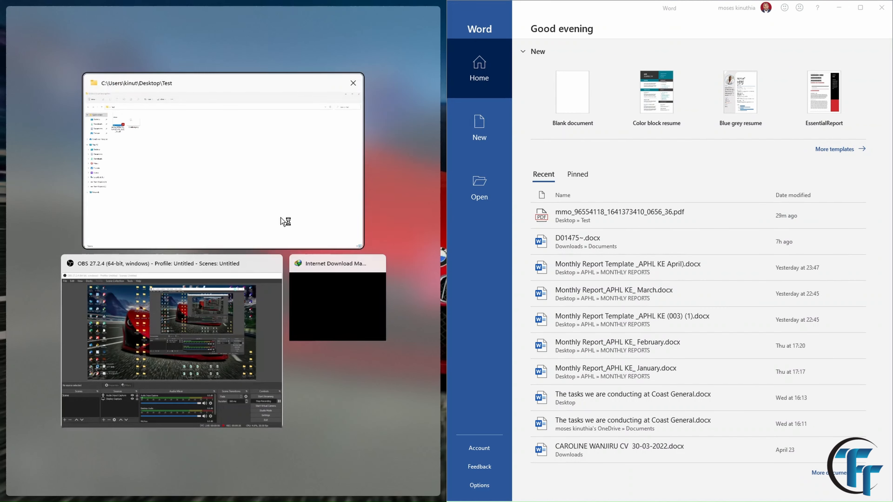
{"action": "left_click", "coordinate": [283, 220]}
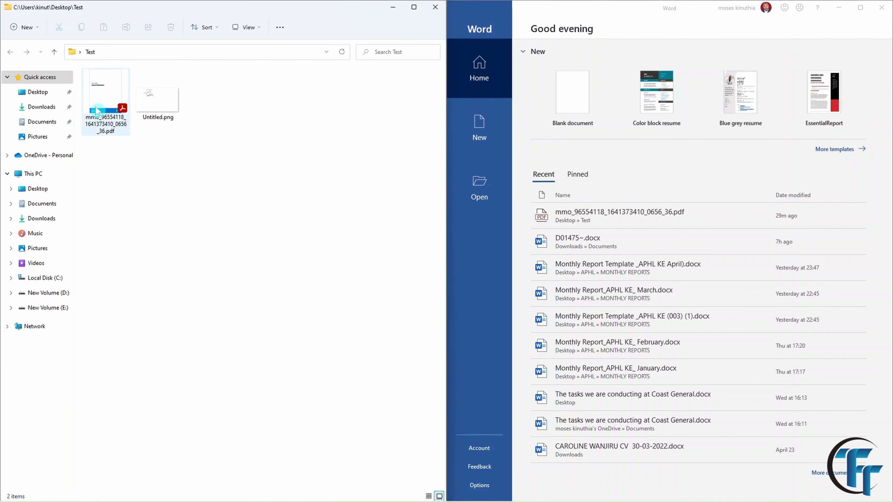
{"action": "left_click_drag", "start_coordinate": [102, 102], "coordinate": [579, 106]}
Confirm the PDF conversion and type 'dhfjdfp' into the Setup and Specifications subtitle.
{"action": "left_click", "coordinate": [412, 289]}
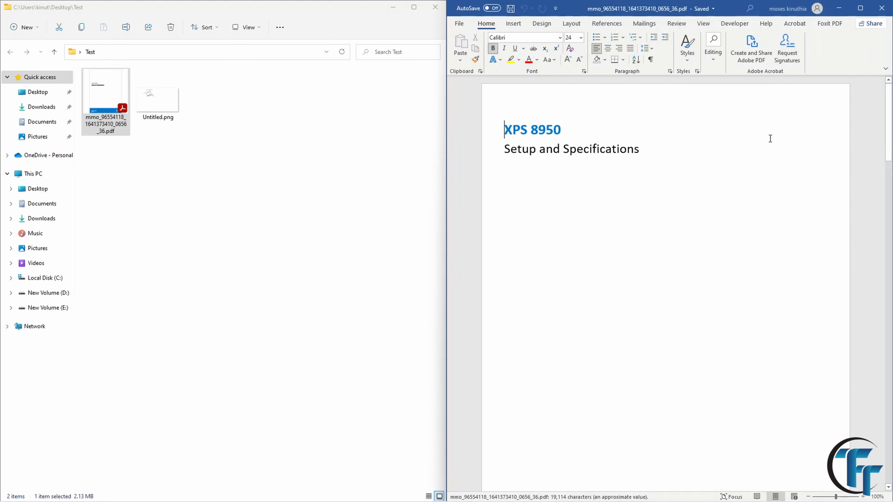
{"action": "left_click", "coordinate": [546, 151]}
{"action": "type", "text": "dhfjdfp"}
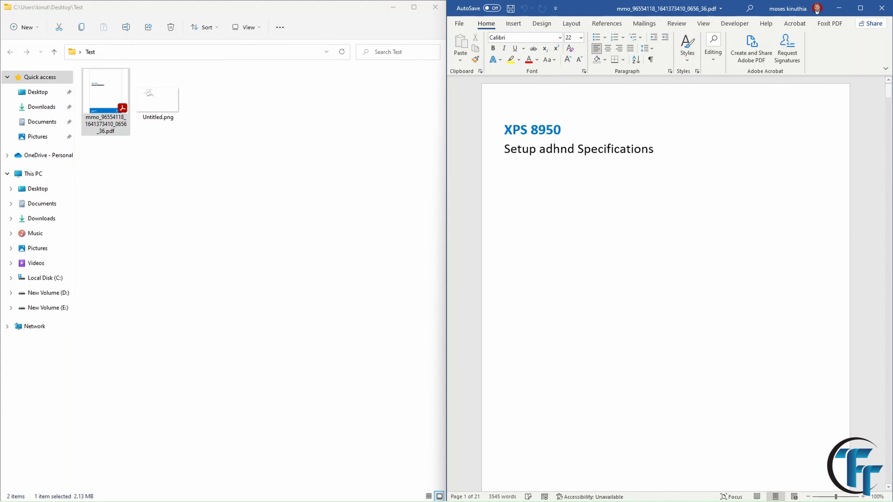
Type 'nndfld' into the copyright line, then close the document from the File menu.
{"action": "scroll", "coordinate": [666, 283], "scroll_direction": "down", "scroll_amount": 13}
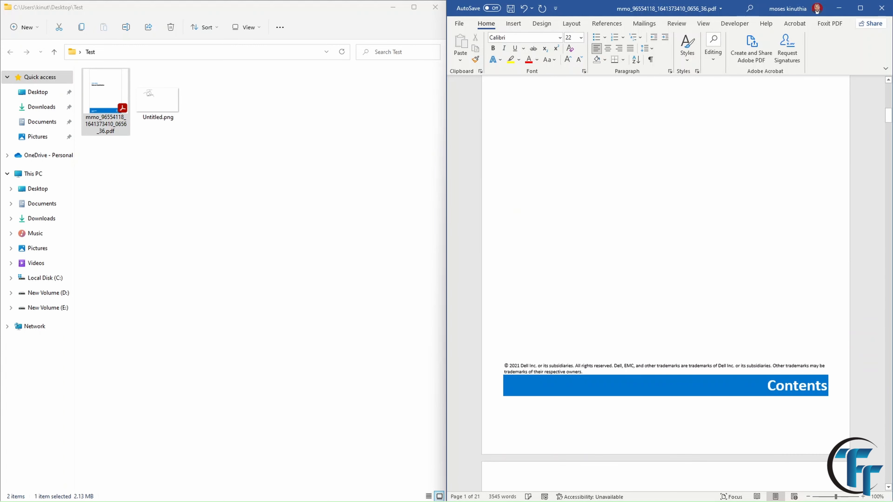
{"action": "left_click", "coordinate": [565, 367]}
{"action": "type", "text": "nndfld"}
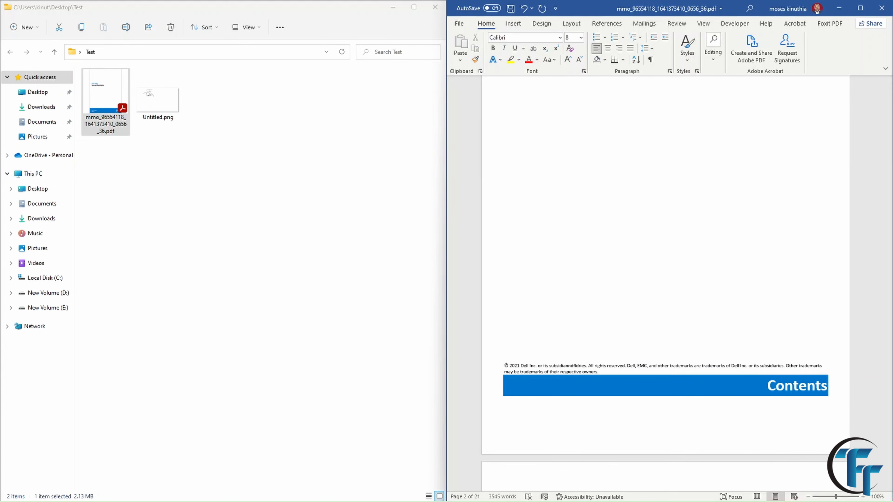
{"action": "left_click", "coordinate": [459, 23]}
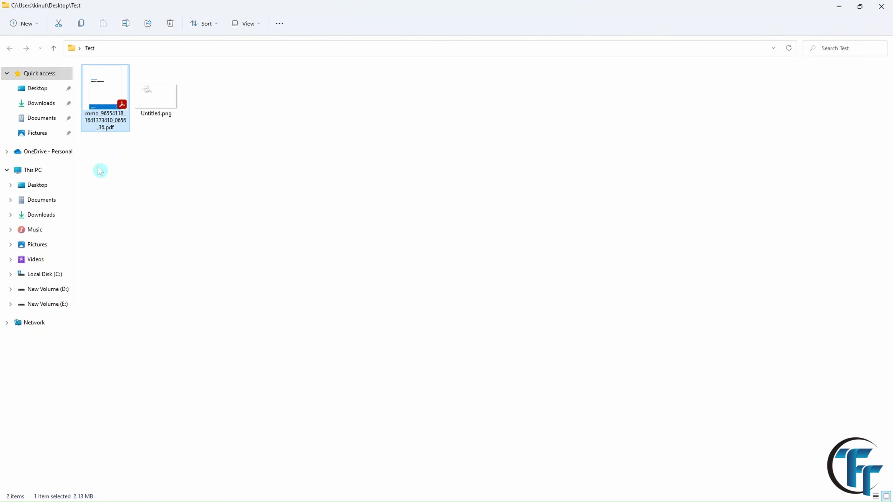
Launch LibreOffice Draw by searching 'libre', then go to File > Open.
{"action": "key", "text": "super"}
{"action": "type", "text": "libre"}
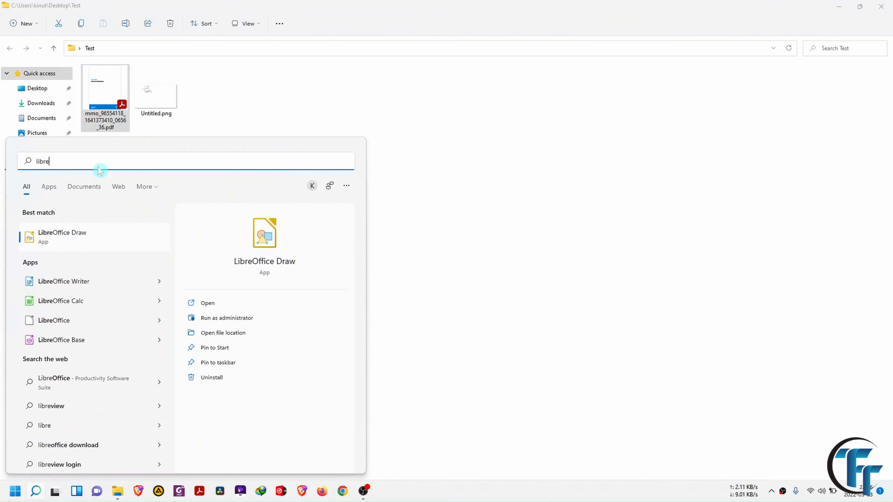
{"action": "key", "text": "Return"}
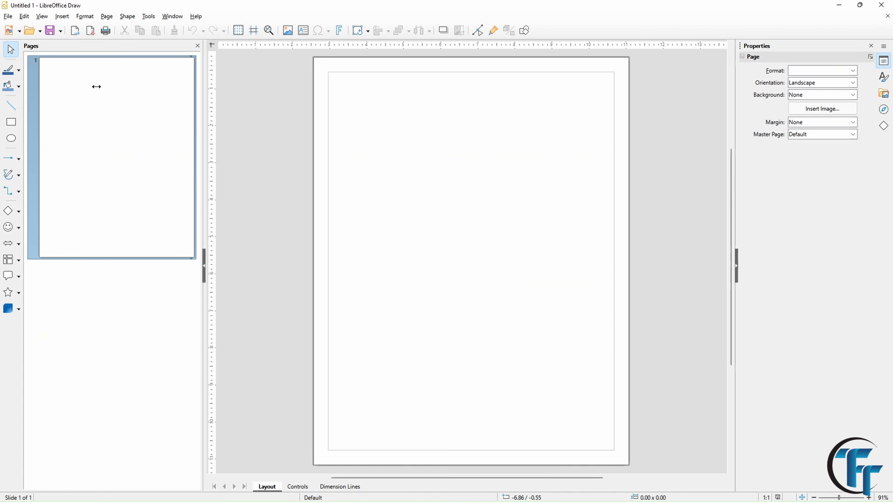
{"action": "left_click", "coordinate": [8, 17]}
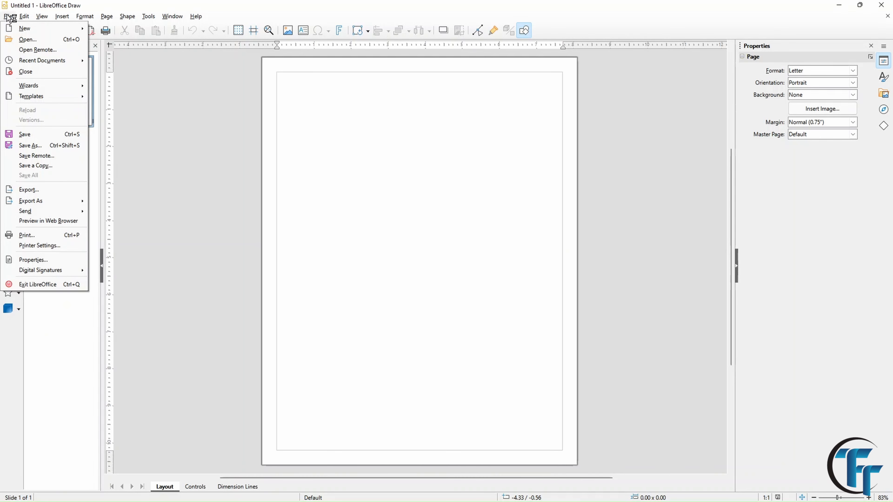
{"action": "mouse_move", "coordinate": [10, 28]}
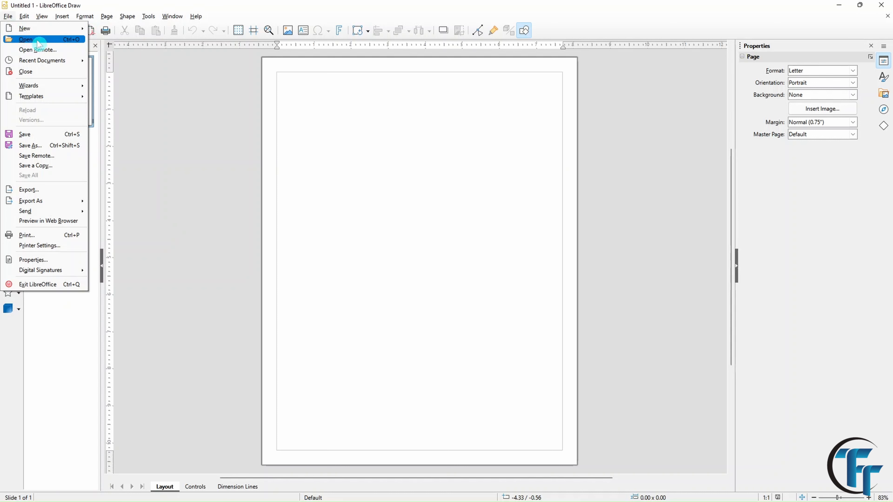
Open the manual PDF from the Test folder in Draw and jump to the page 3 Contents.
{"action": "left_click", "coordinate": [57, 45]}
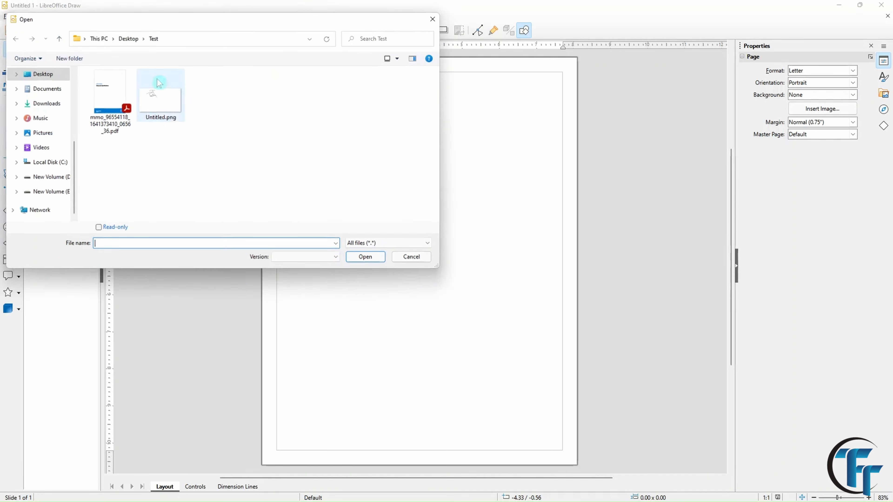
{"action": "left_click", "coordinate": [132, 121]}
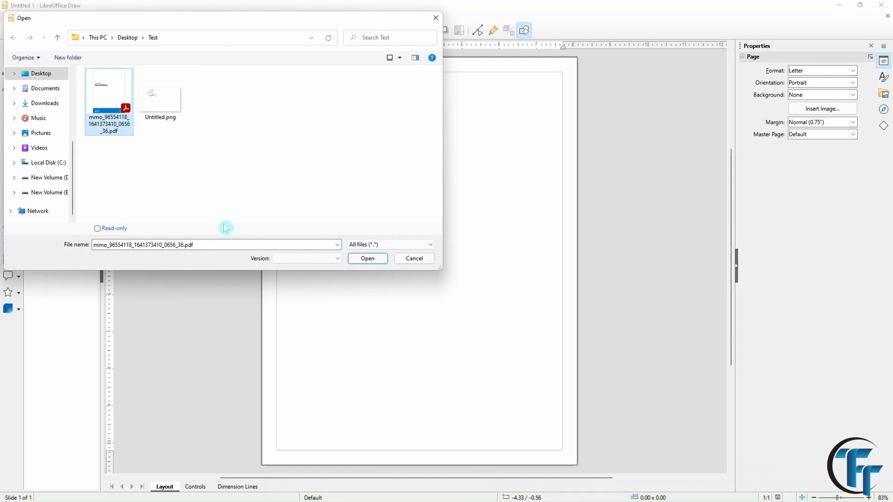
{"action": "left_click", "coordinate": [367, 259]}
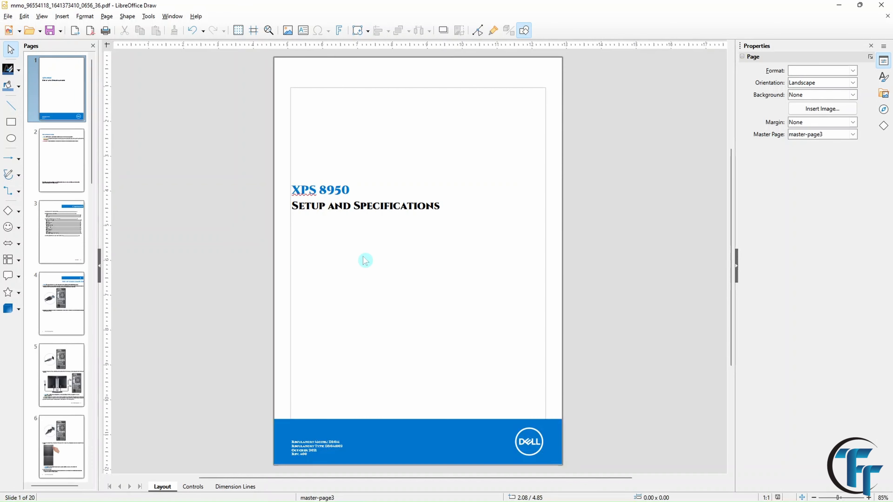
{"action": "left_click", "coordinate": [62, 244]}
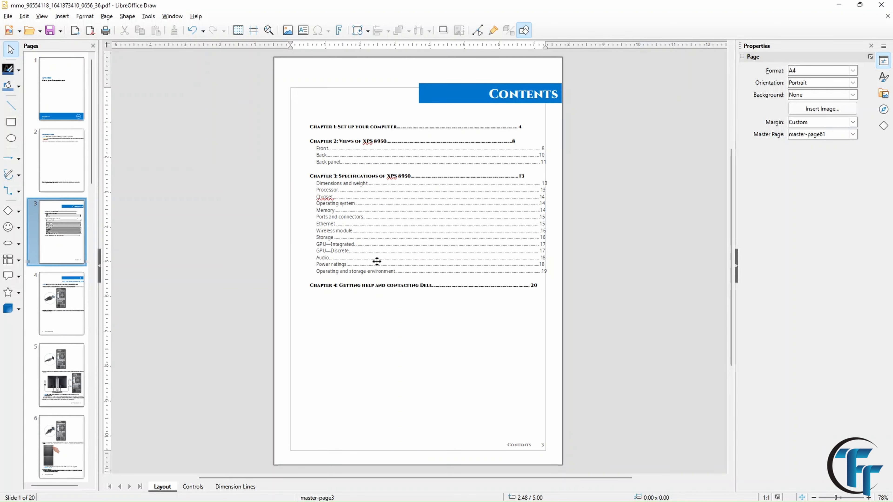
Zoom into the Contents page, drag the Chapter 4 heading lower, edit the Operating system entry, and close Draw.
{"action": "left_click", "coordinate": [869, 498]}
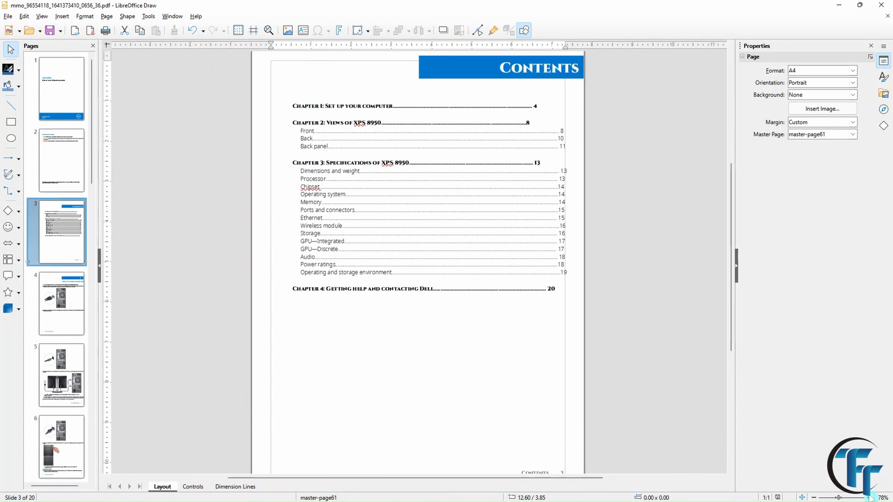
{"action": "left_click", "coordinate": [869, 497]}
{"action": "left_click", "coordinate": [869, 498]}
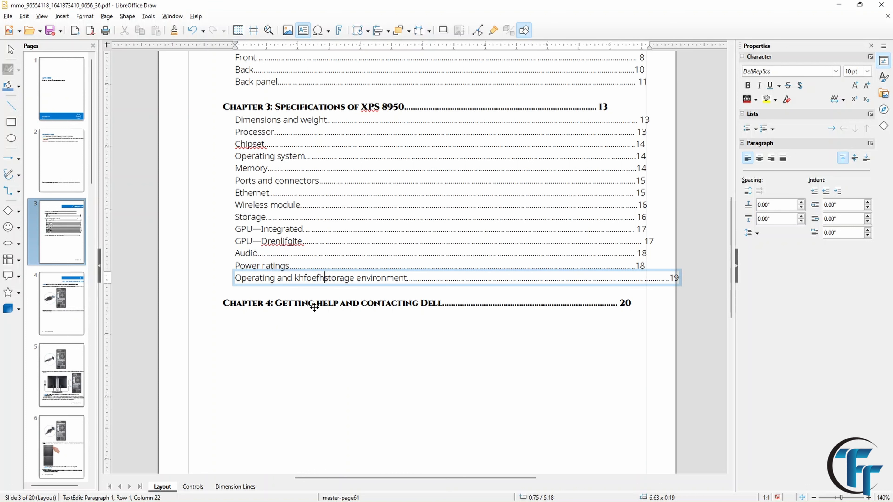
{"action": "left_click", "coordinate": [313, 307]}
{"action": "left_click", "coordinate": [301, 309]}
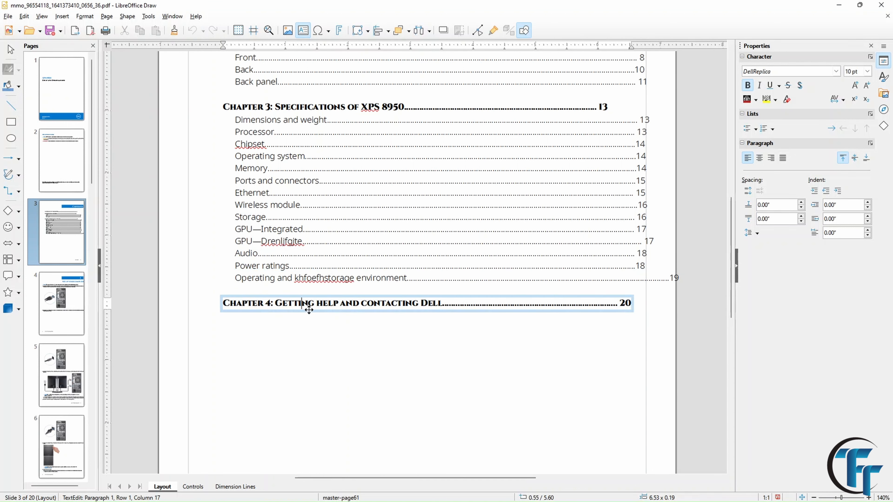
{"action": "left_click_drag", "start_coordinate": [309, 309], "coordinate": [309, 351]}
{"action": "left_click", "coordinate": [297, 156]}
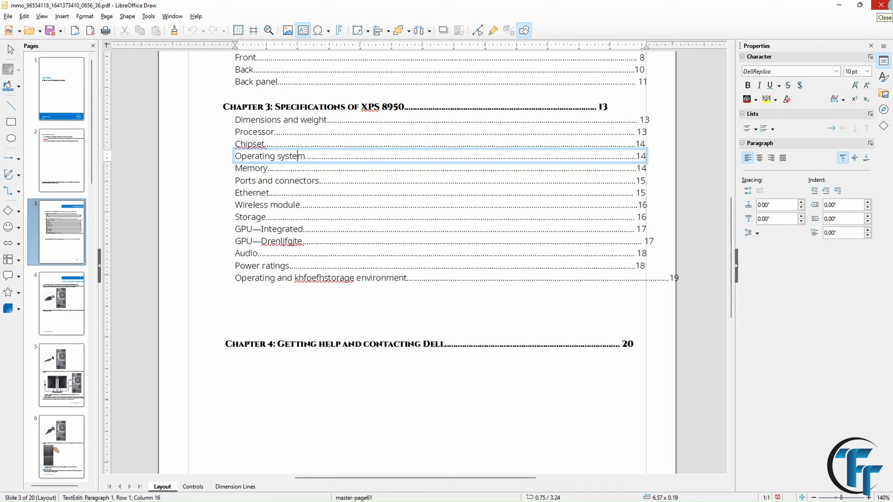
{"action": "left_click", "coordinate": [882, 5]}
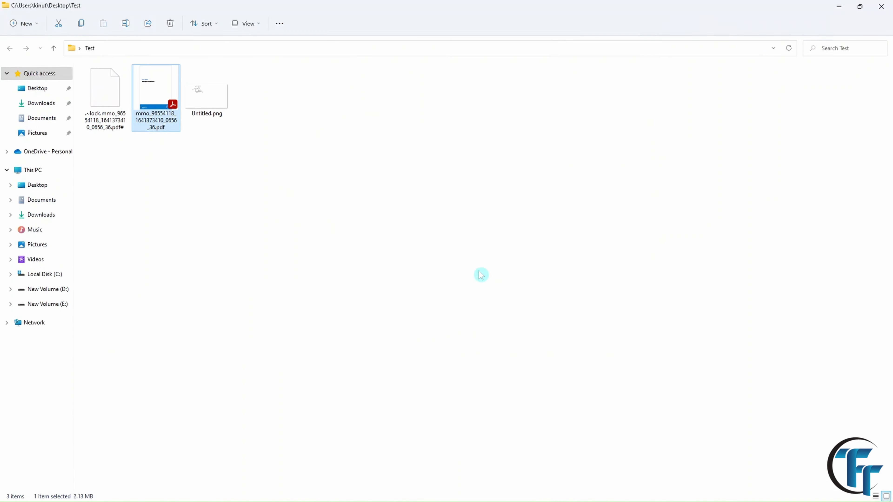
Launch Chrome and open the iLovePDF website from the search results.
{"action": "left_click", "coordinate": [343, 492]}
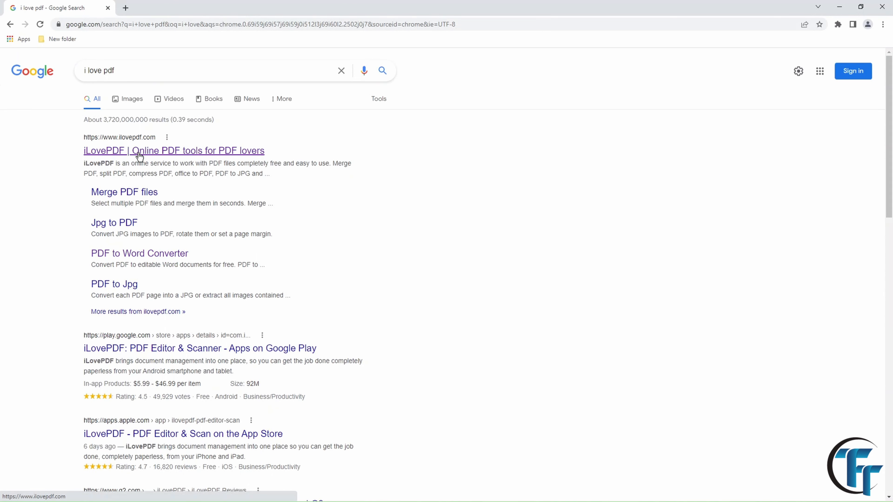
{"action": "left_click", "coordinate": [141, 152]}
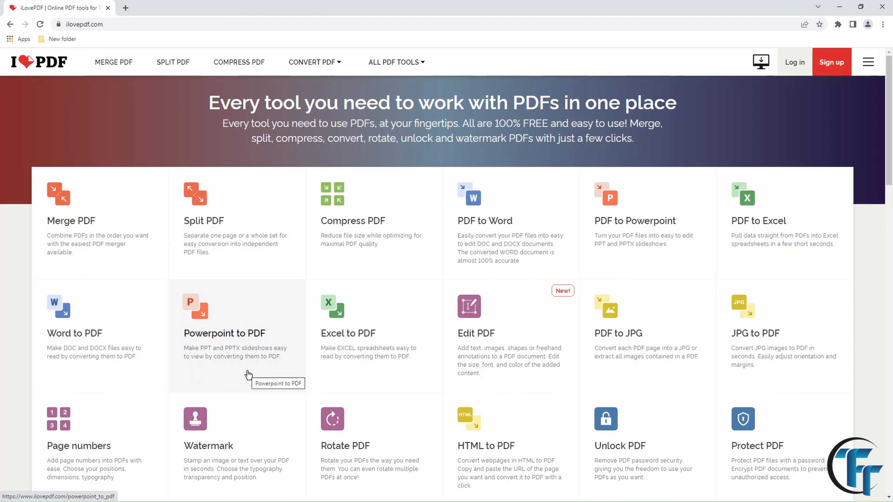
Upload the XPS 8950 manual PDF from the Test folder into iLovePDF's Edit PDF tool.
{"action": "scroll", "coordinate": [247, 373], "scroll_direction": "down", "scroll_amount": 3}
{"action": "scroll", "coordinate": [465, 325], "scroll_direction": "up", "scroll_amount": 3}
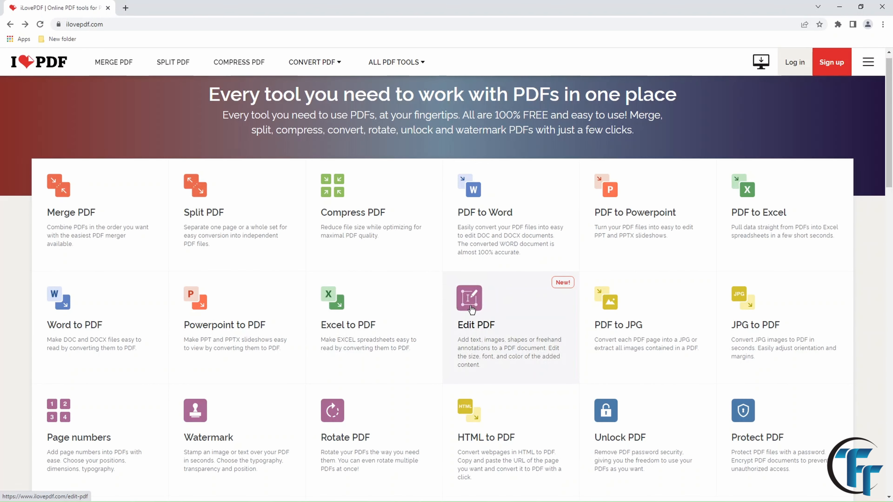
{"action": "left_click", "coordinate": [472, 310]}
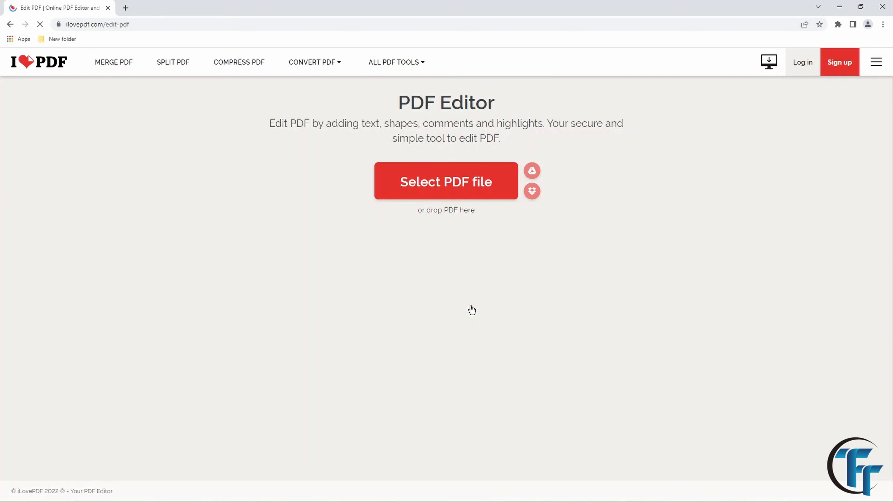
{"action": "left_click", "coordinate": [442, 192]}
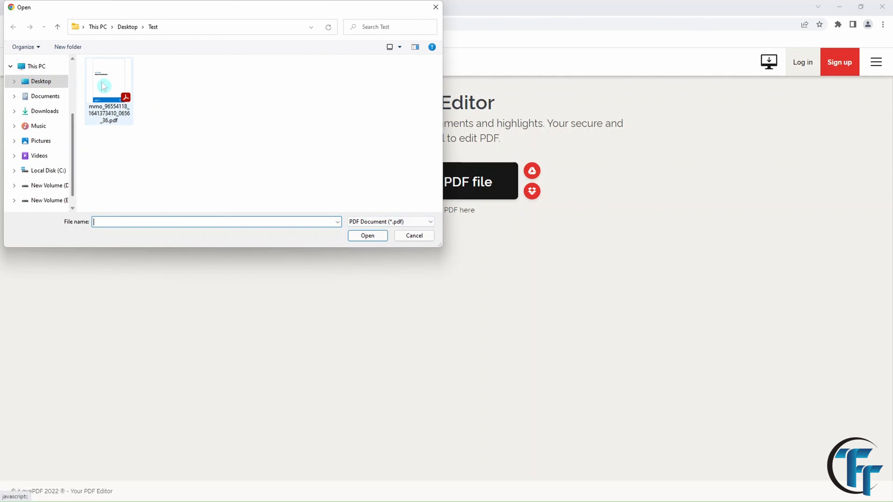
{"action": "left_click", "coordinate": [111, 88]}
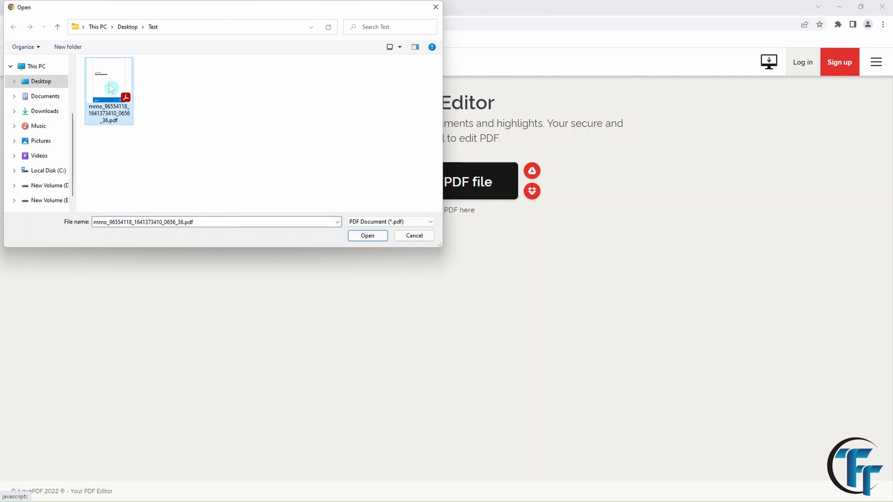
{"action": "left_click", "coordinate": [368, 236]}
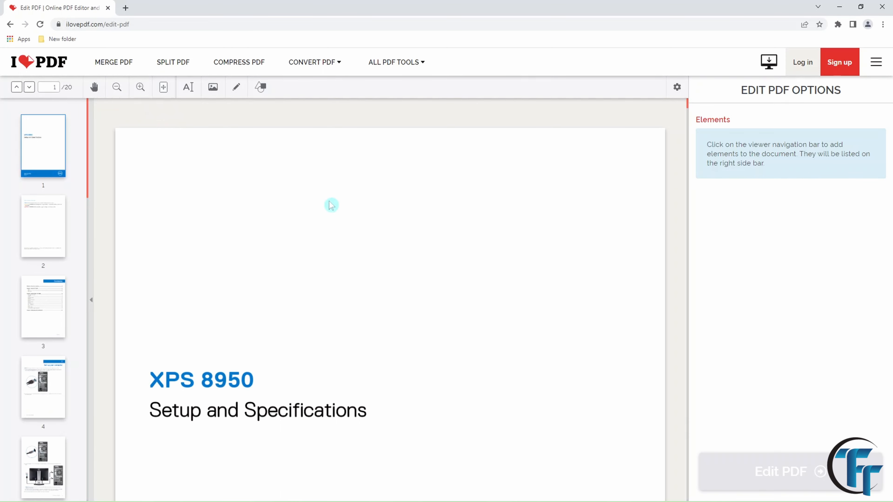
Add the text 'hojdapfjd' and a shrunken Untitled.png signature beside the XPS 8950 title.
{"action": "left_click", "coordinate": [188, 88]}
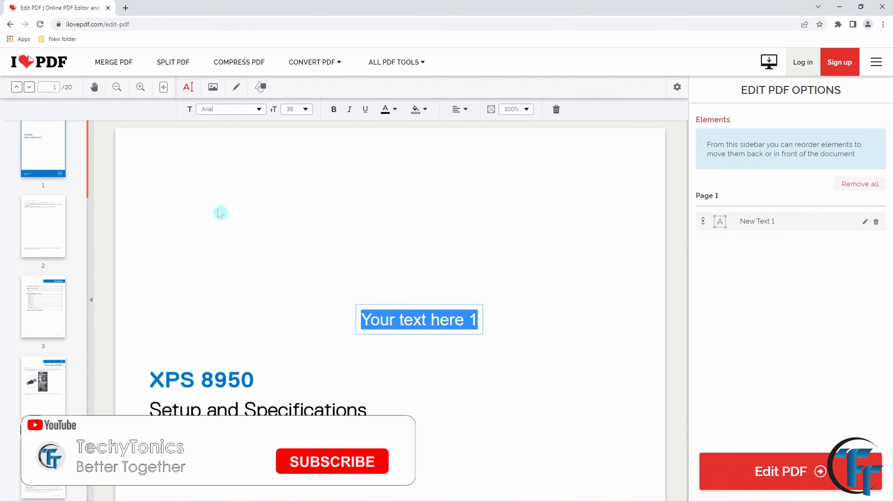
{"action": "type", "text": "hojdapfjd"}
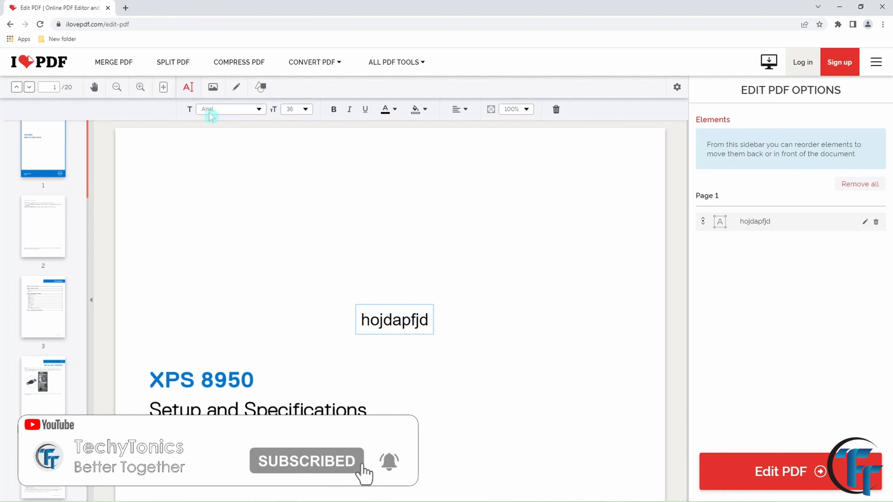
{"action": "left_click", "coordinate": [212, 88]}
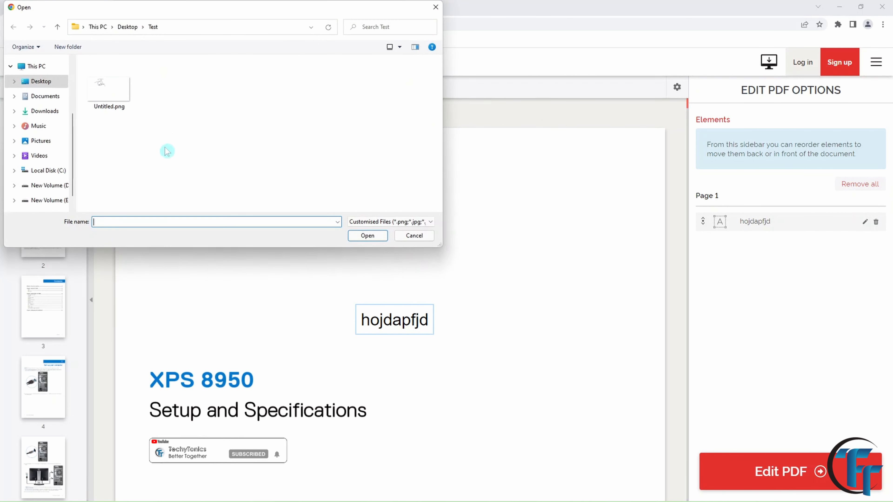
{"action": "left_click", "coordinate": [111, 88]}
{"action": "left_click", "coordinate": [366, 235]}
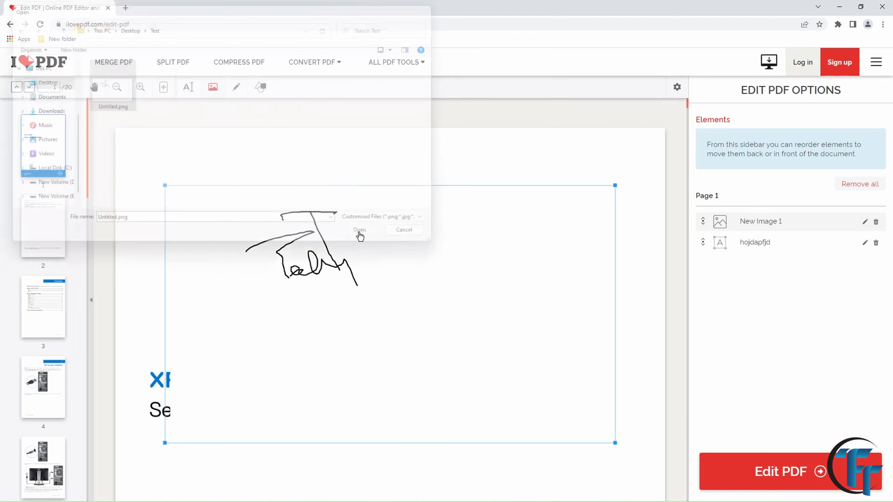
{"action": "mouse_move", "coordinate": [349, 268]}
{"action": "left_mouse_down"}
{"action": "mouse_move", "coordinate": [429, 304]}
{"action": "mouse_move", "coordinate": [302, 269]}
{"action": "left_mouse_up"}
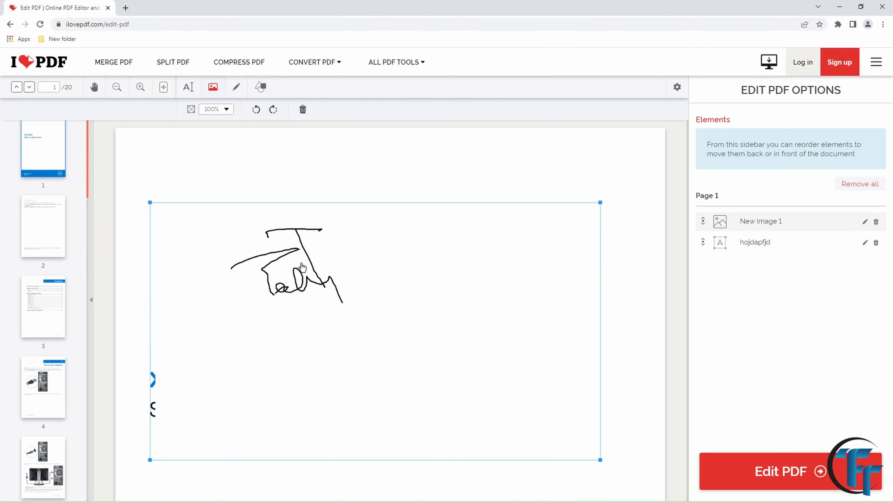
{"action": "mouse_move", "coordinate": [147, 200]}
{"action": "left_mouse_down"}
{"action": "mouse_move", "coordinate": [313, 331]}
{"action": "mouse_move", "coordinate": [365, 431]}
{"action": "left_mouse_up"}
{"action": "mouse_move", "coordinate": [435, 400]}
{"action": "left_mouse_down"}
{"action": "mouse_move", "coordinate": [480, 397]}
{"action": "mouse_move", "coordinate": [487, 420]}
{"action": "left_mouse_up"}
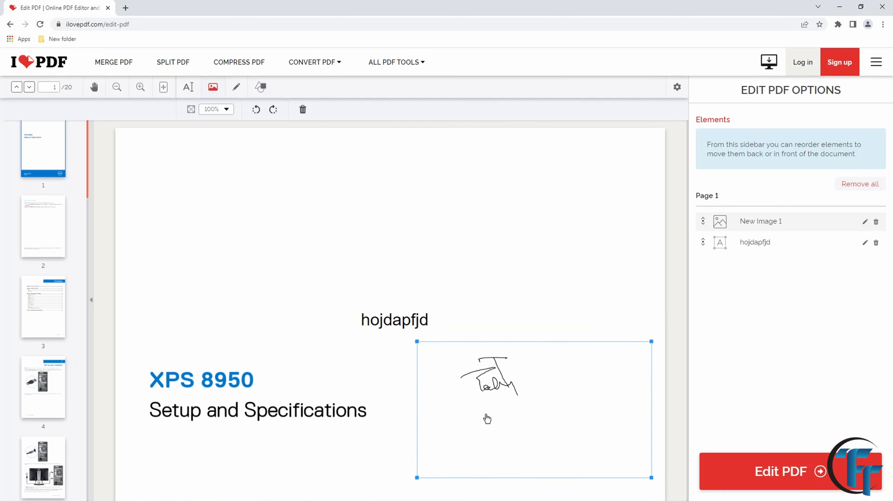
Sketch a looping freehand scribble on the cover page and add a Smiley symbol beside it.
{"action": "left_click", "coordinate": [236, 87]}
{"action": "mouse_move", "coordinate": [207, 260]}
{"action": "left_mouse_down"}
{"action": "mouse_move", "coordinate": [228, 222]}
{"action": "mouse_move", "coordinate": [345, 285]}
{"action": "mouse_move", "coordinate": [430, 253]}
{"action": "left_mouse_up"}
{"action": "left_click", "coordinate": [261, 86]}
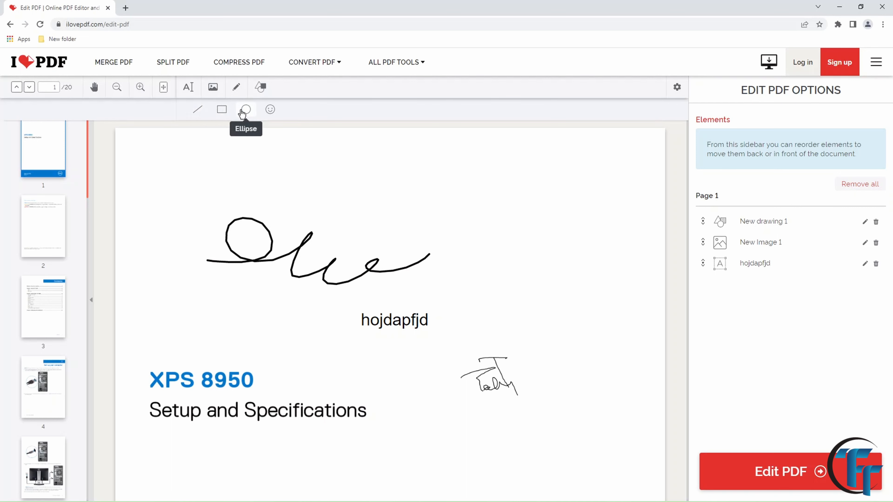
{"action": "left_click", "coordinate": [268, 112]}
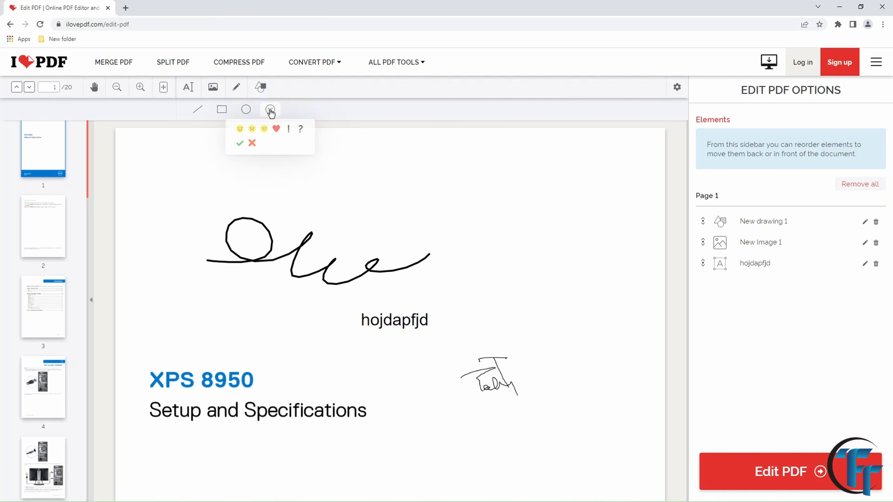
{"action": "left_click", "coordinate": [242, 130]}
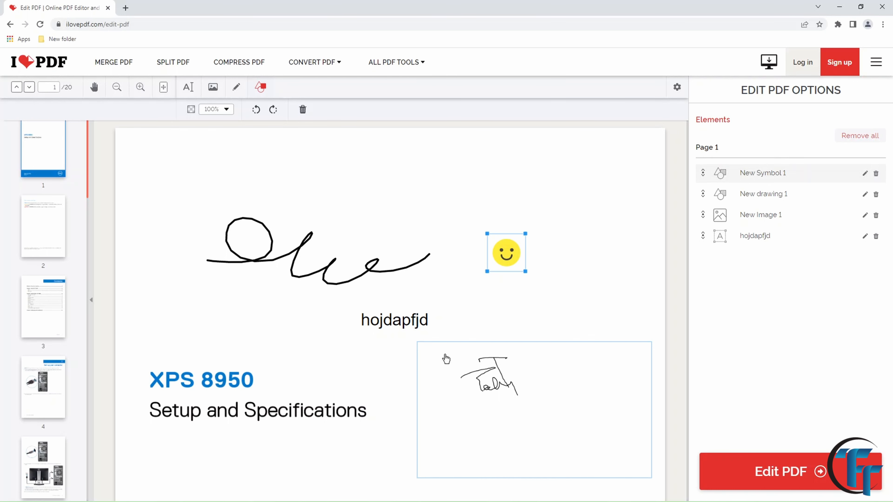
{"action": "left_click", "coordinate": [126, 8]}
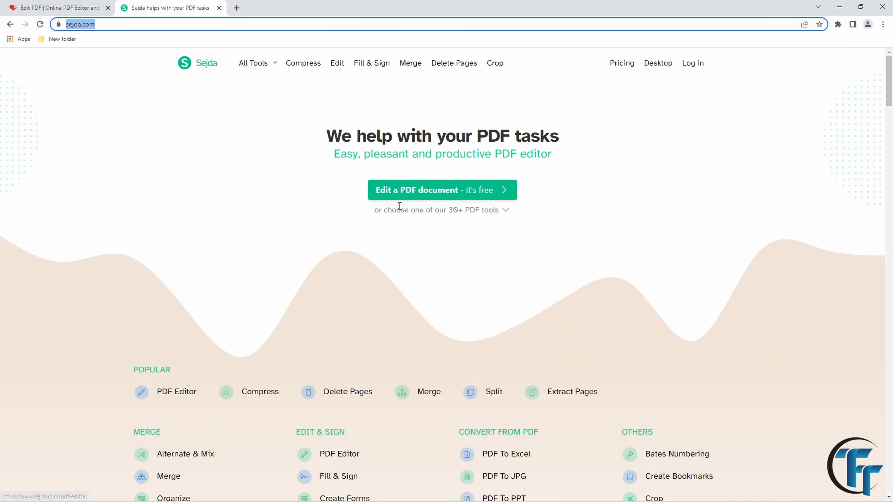
Open Sejda's online editor via 'Edit a PDF document - it's free'.
{"action": "left_click", "coordinate": [425, 197]}
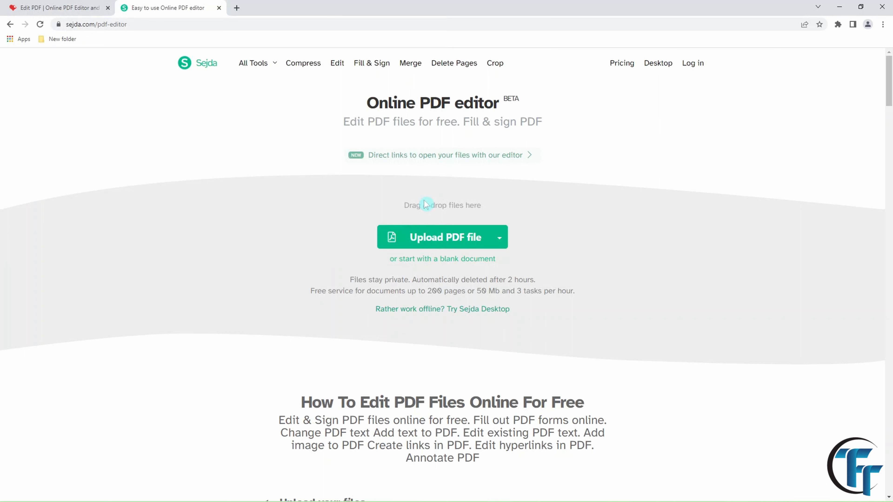
Upload the XPS 8950 manual PDF into Sejda's online editor.
{"action": "left_click", "coordinate": [456, 241]}
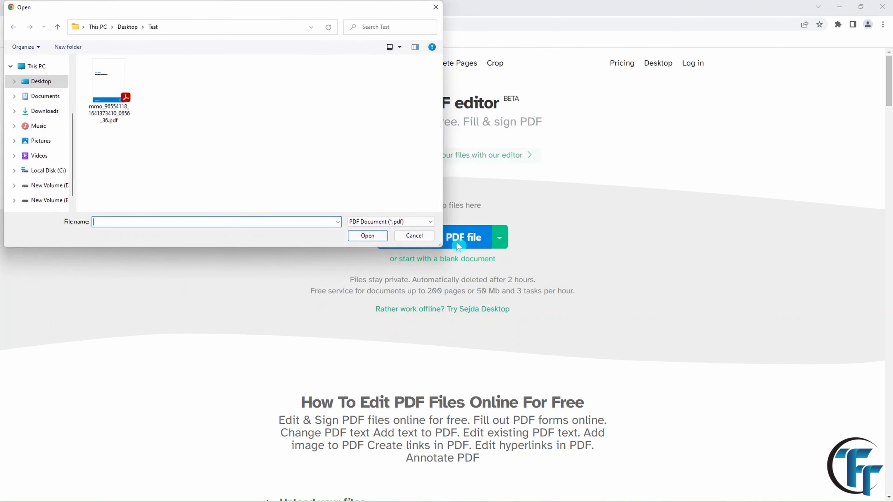
{"action": "left_click", "coordinate": [109, 81]}
{"action": "left_click", "coordinate": [356, 235]}
{"action": "scroll", "coordinate": [277, 341], "scroll_direction": "down", "scroll_amount": 10}
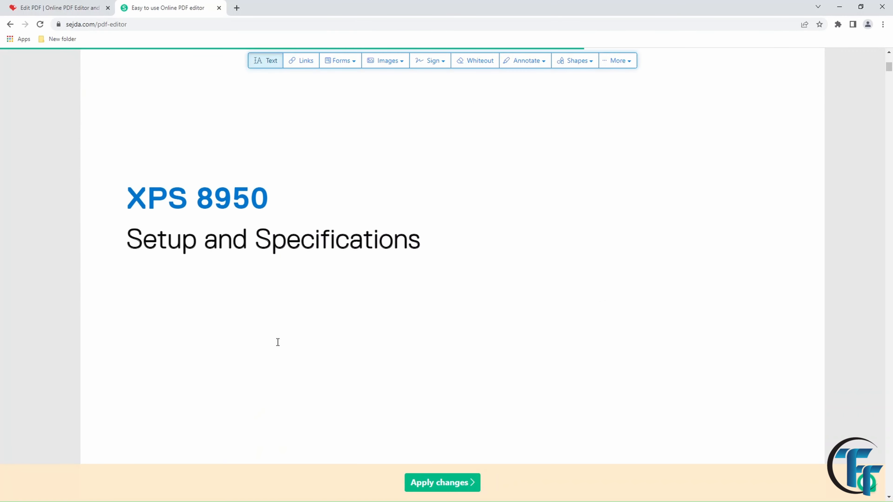
{"action": "scroll", "coordinate": [278, 342], "scroll_direction": "down", "scroll_amount": 3}
{"action": "scroll", "coordinate": [277, 342], "scroll_direction": "up", "scroll_amount": 20}
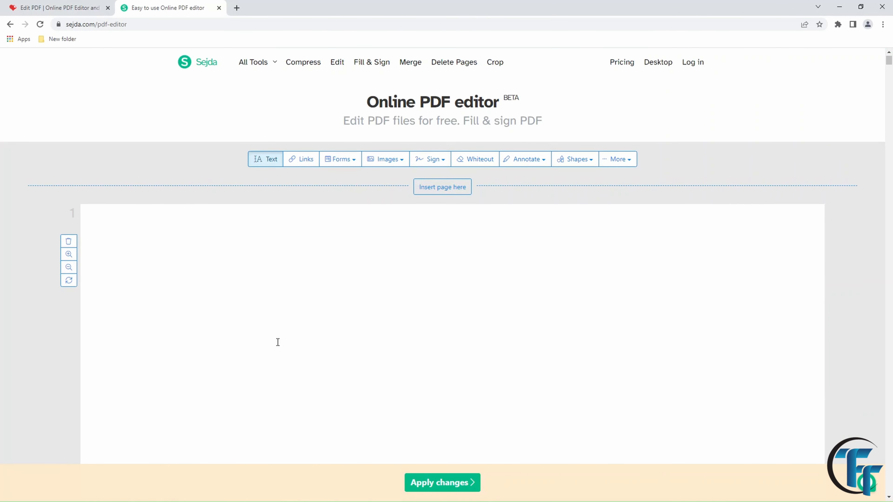
Add the text 'hlvnfsb;n.n' near the top of page 1, then browse the Forms and Sign options.
{"action": "left_click", "coordinate": [266, 158]}
{"action": "left_click", "coordinate": [206, 278]}
{"action": "type", "text": "hlvnfsb;n.n"}
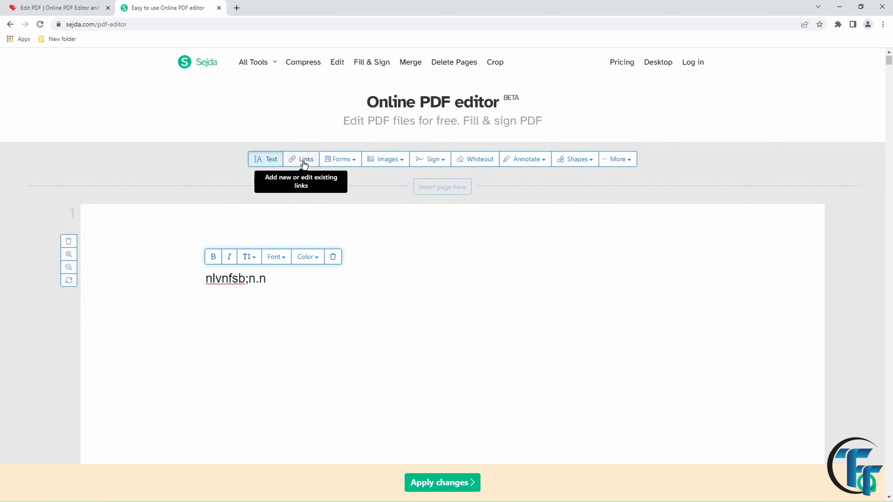
{"action": "left_click", "coordinate": [354, 161]}
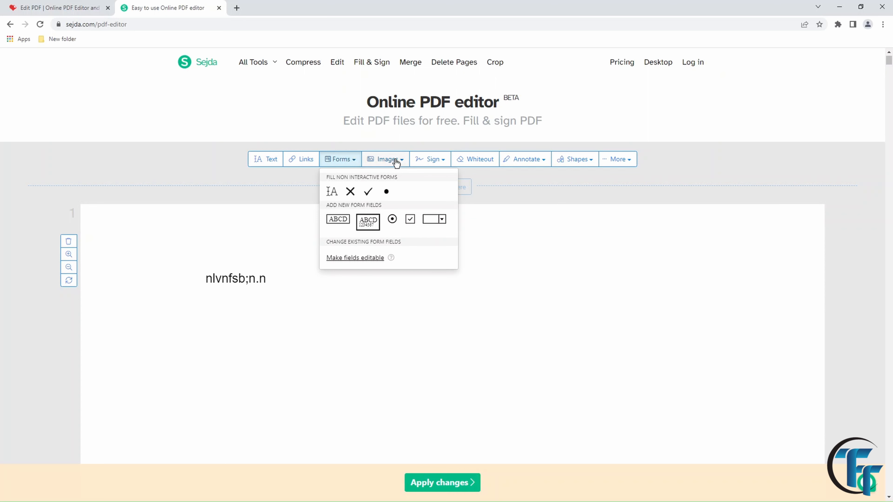
{"action": "left_click", "coordinate": [441, 161]}
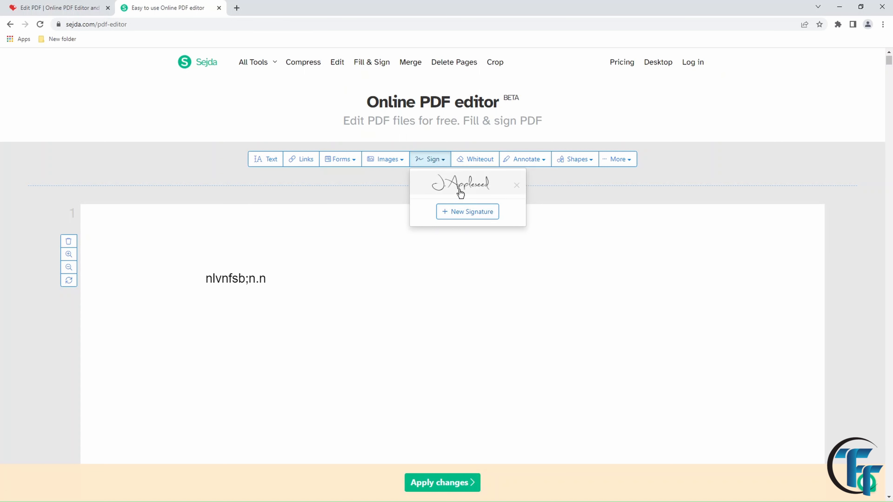
{"action": "scroll", "coordinate": [460, 194], "scroll_direction": "down", "scroll_amount": 5}
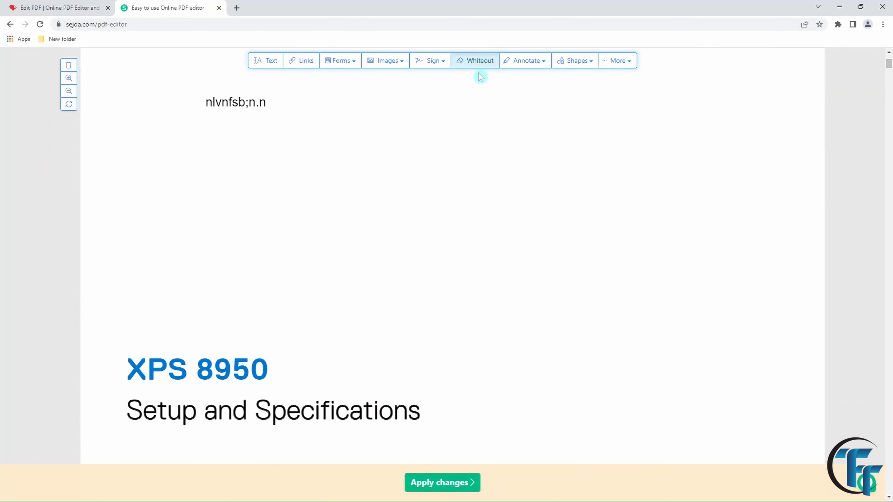
Whiteout the 'XPS 8950' title, browse the Annotate, Shapes and More menus, and apply the changes.
{"action": "left_click", "coordinate": [469, 56]}
{"action": "left_click_drag", "start_coordinate": [121, 355], "coordinate": [273, 385]}
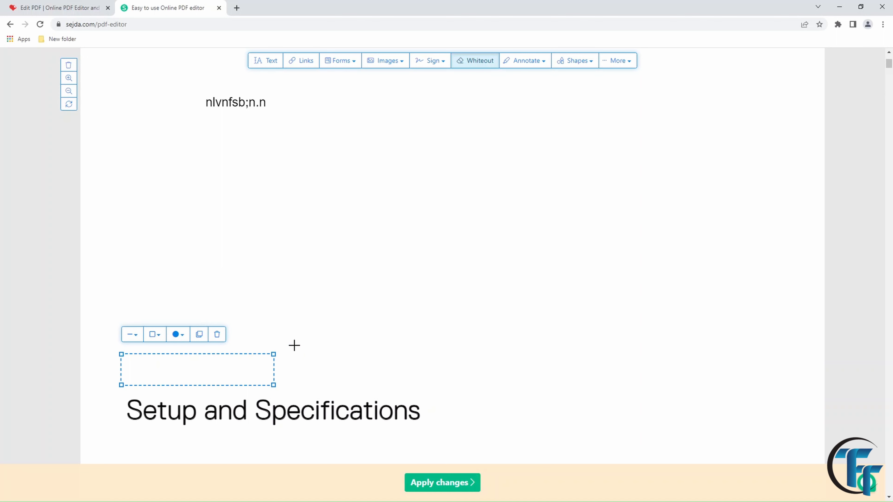
{"action": "left_click", "coordinate": [543, 63]}
{"action": "left_click", "coordinate": [591, 64]}
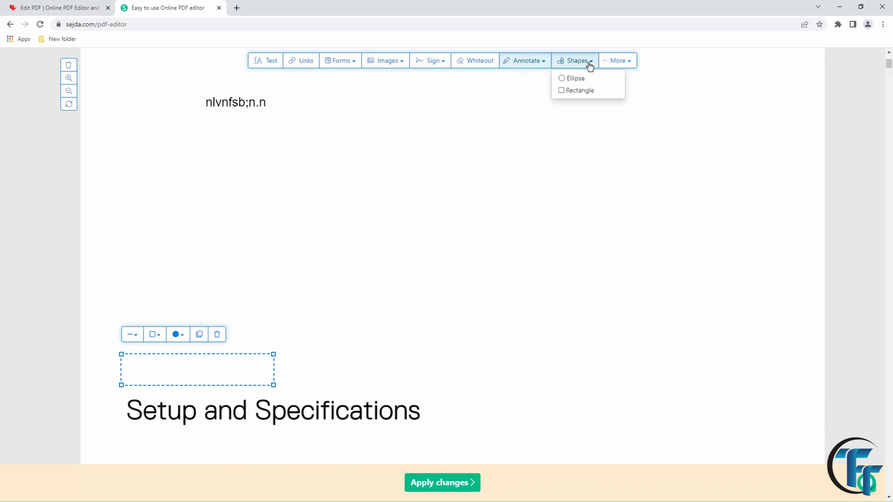
{"action": "left_click", "coordinate": [631, 62]}
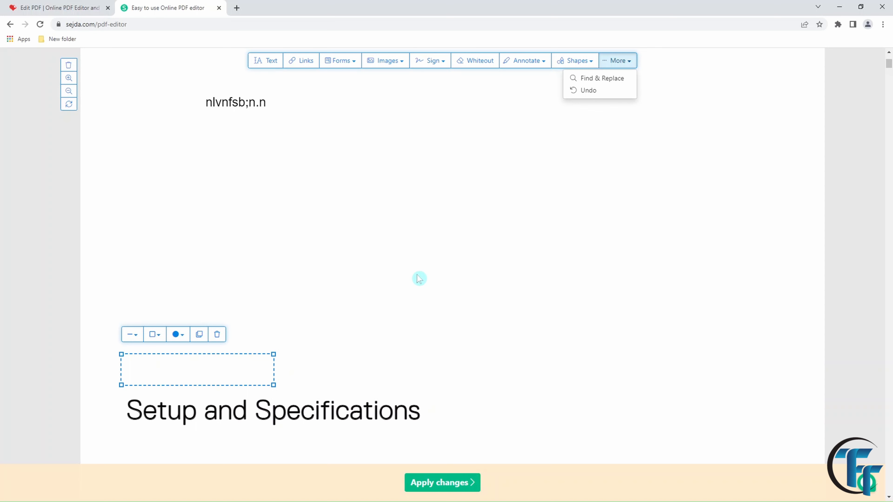
{"action": "left_click", "coordinate": [396, 207]}
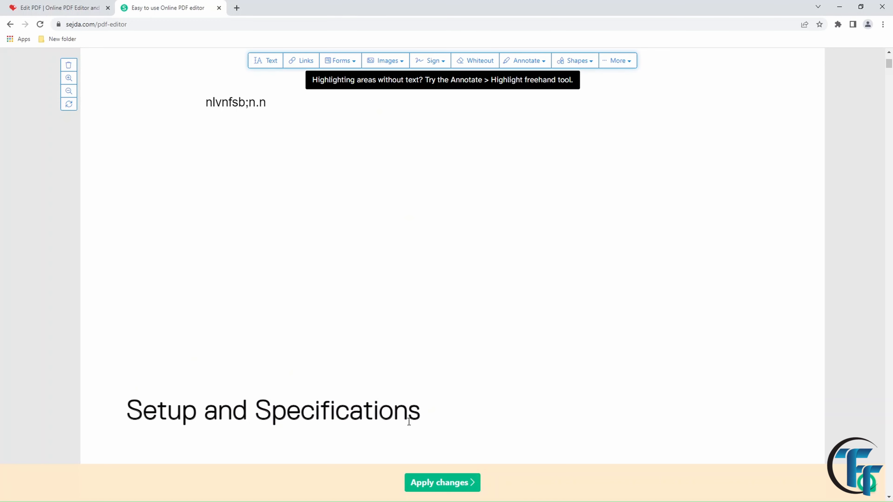
{"action": "left_click", "coordinate": [437, 483]}
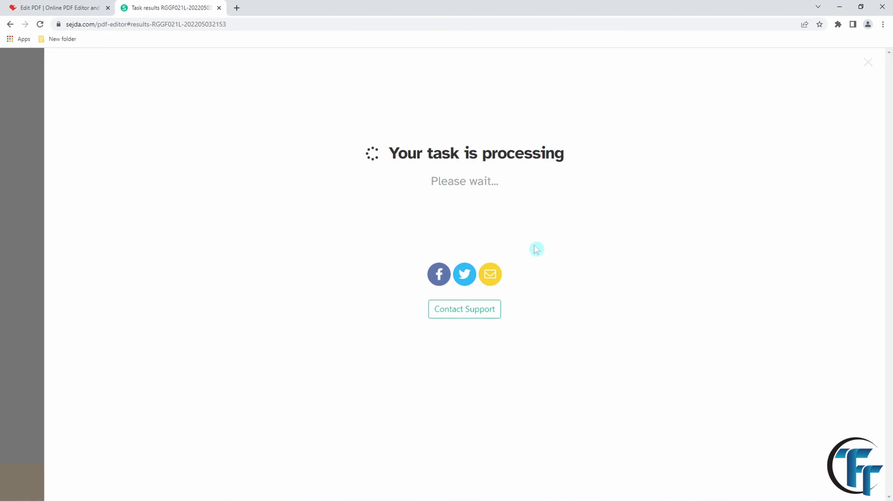